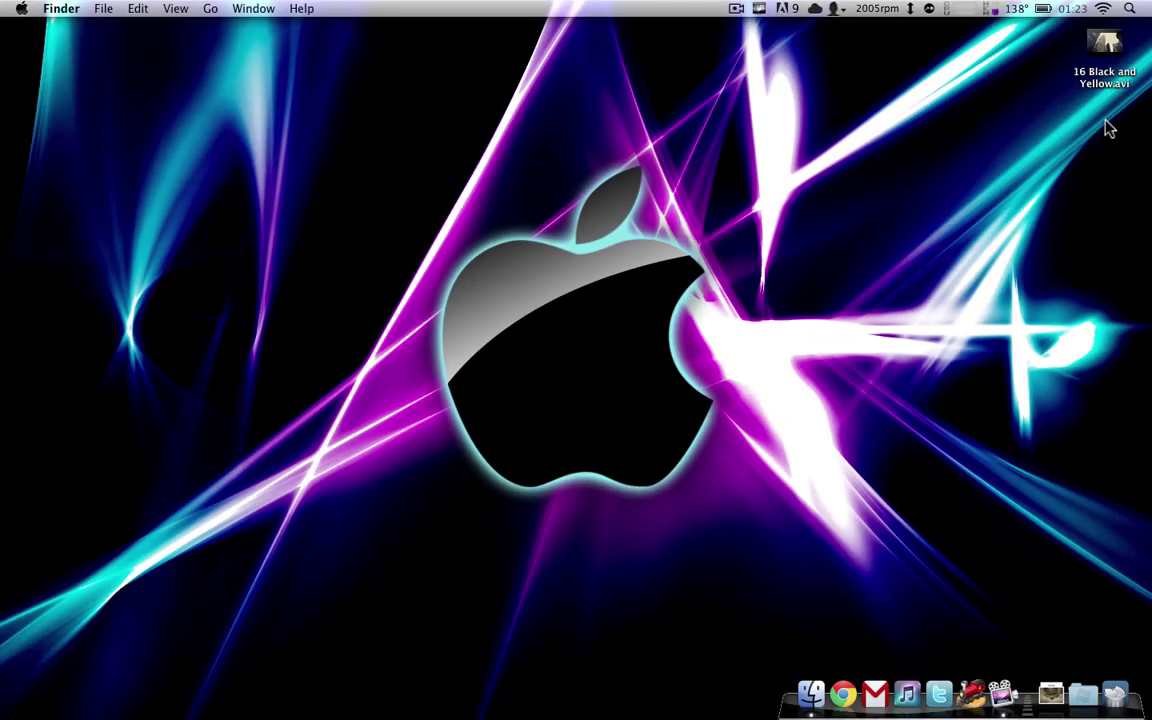
- Play 16 Black and Yellow.avi in its default player, then pause and quit it
double_click(1106, 46)
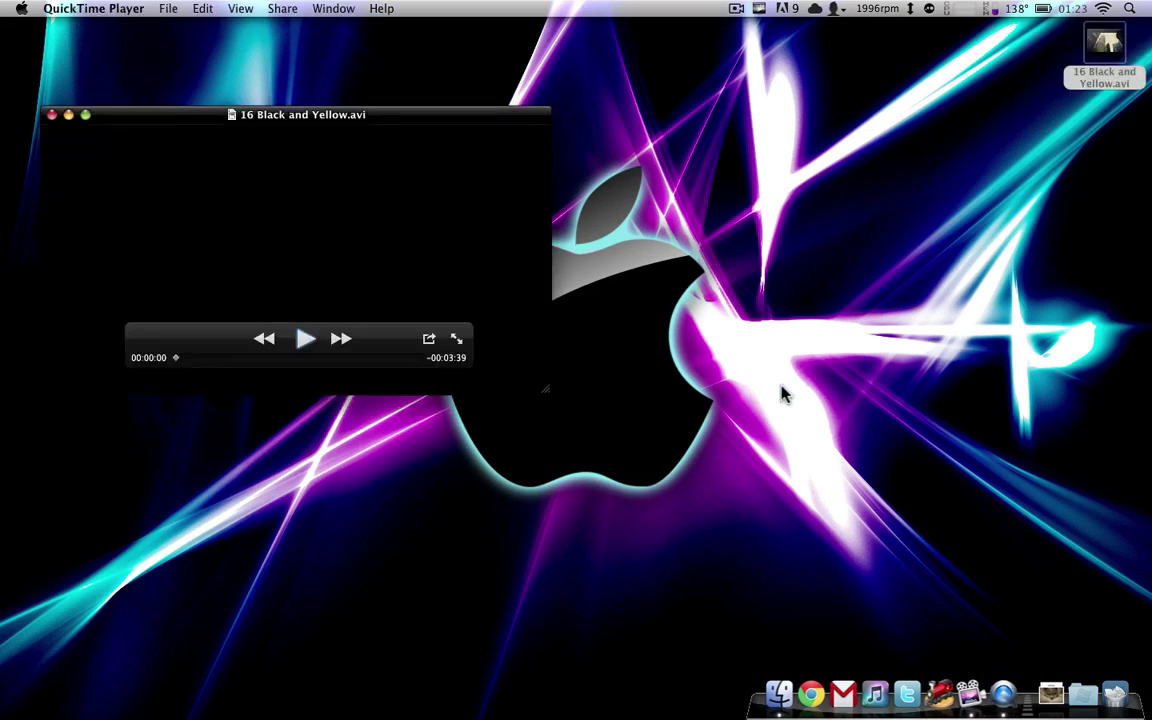
drag(407, 112, 677, 129)
click(570, 356)
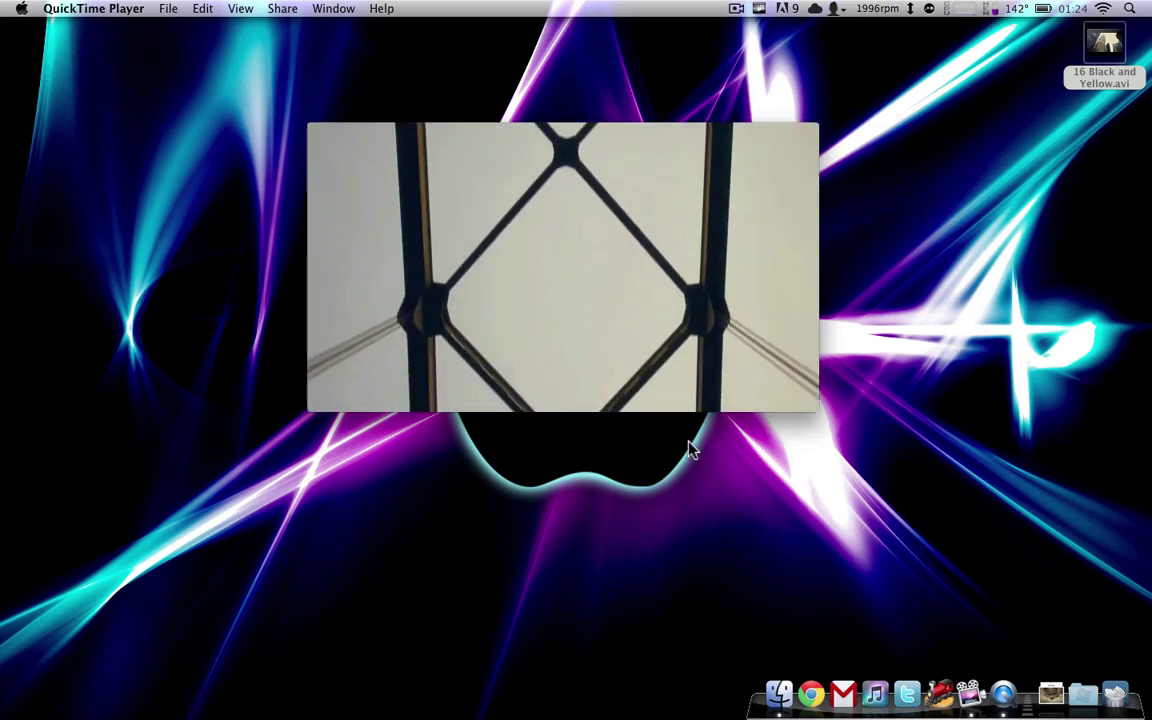
key(space)
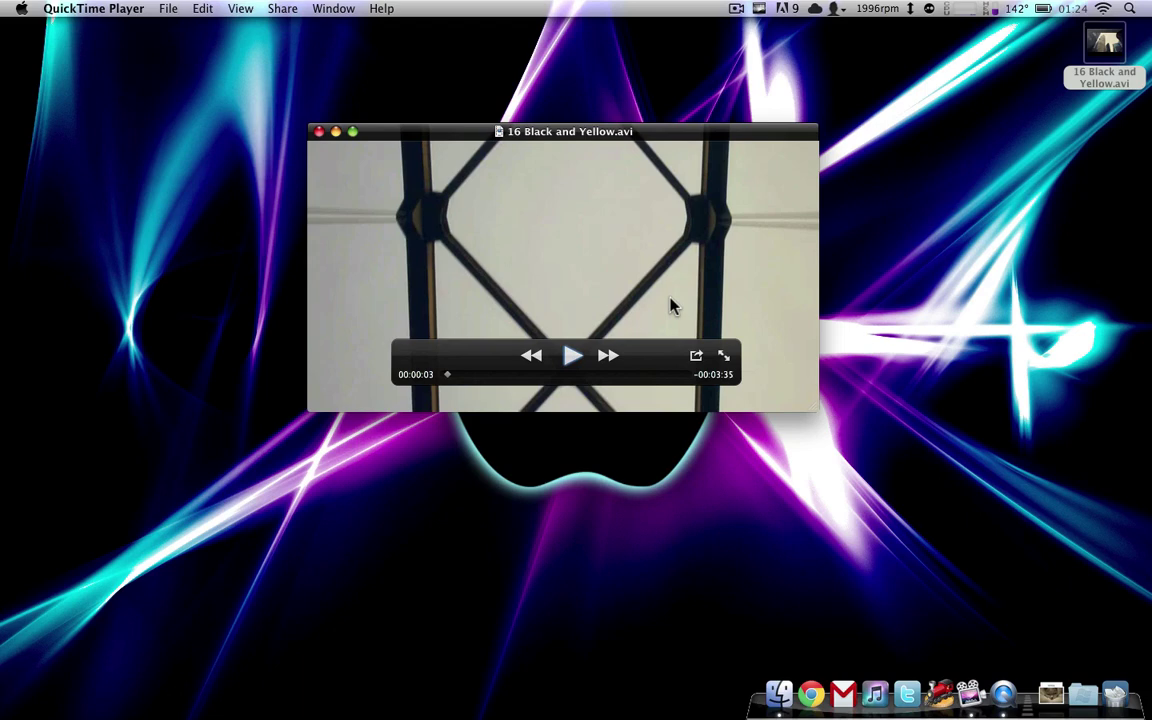
key(super+q)
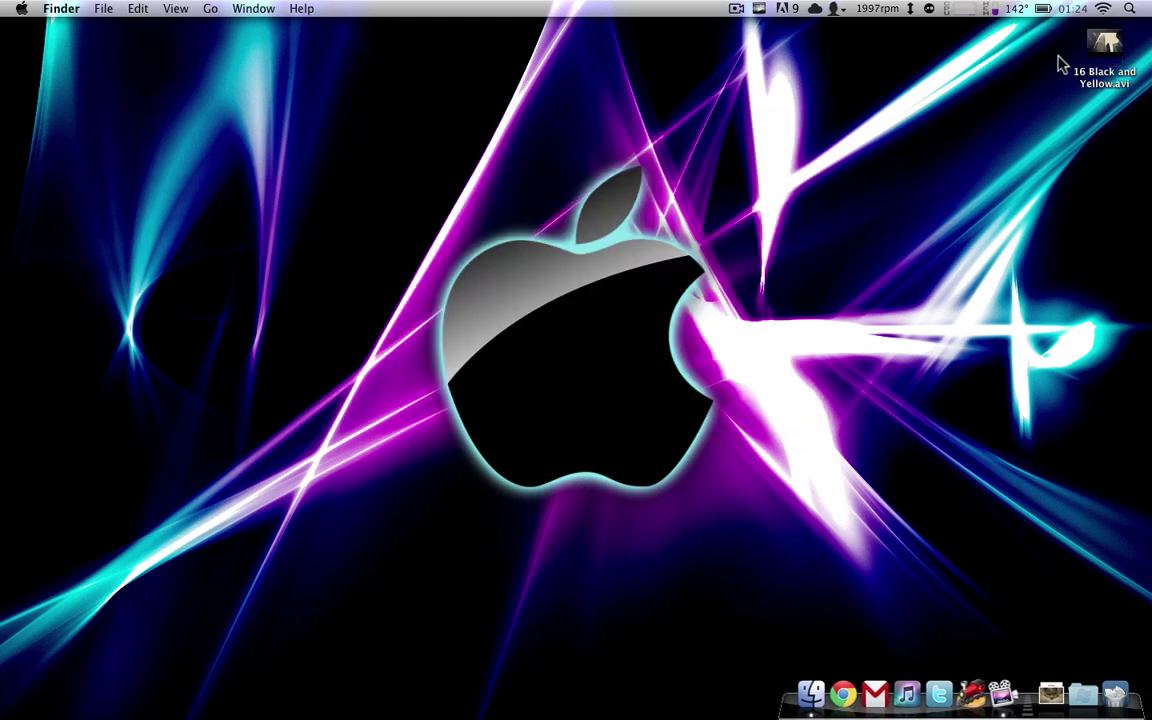
- Open the AVI once in MPlayerX, then pause and quit MPlayerX
right_click(1085, 72)
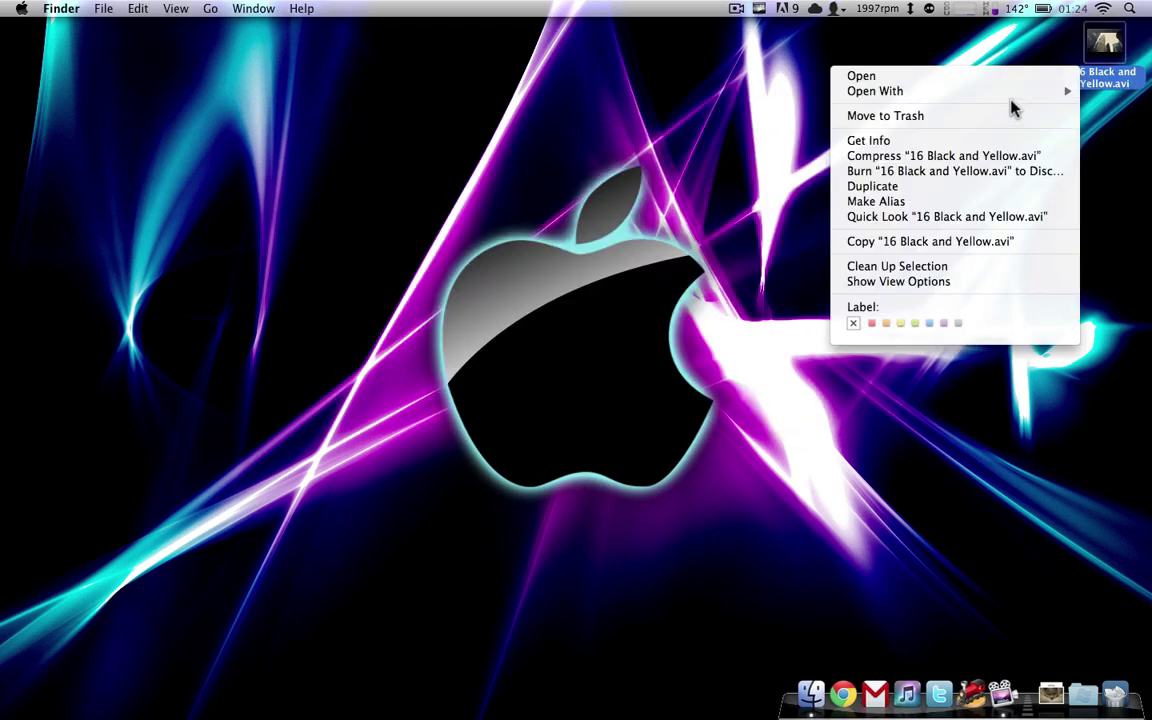
mouse_move(951, 90)
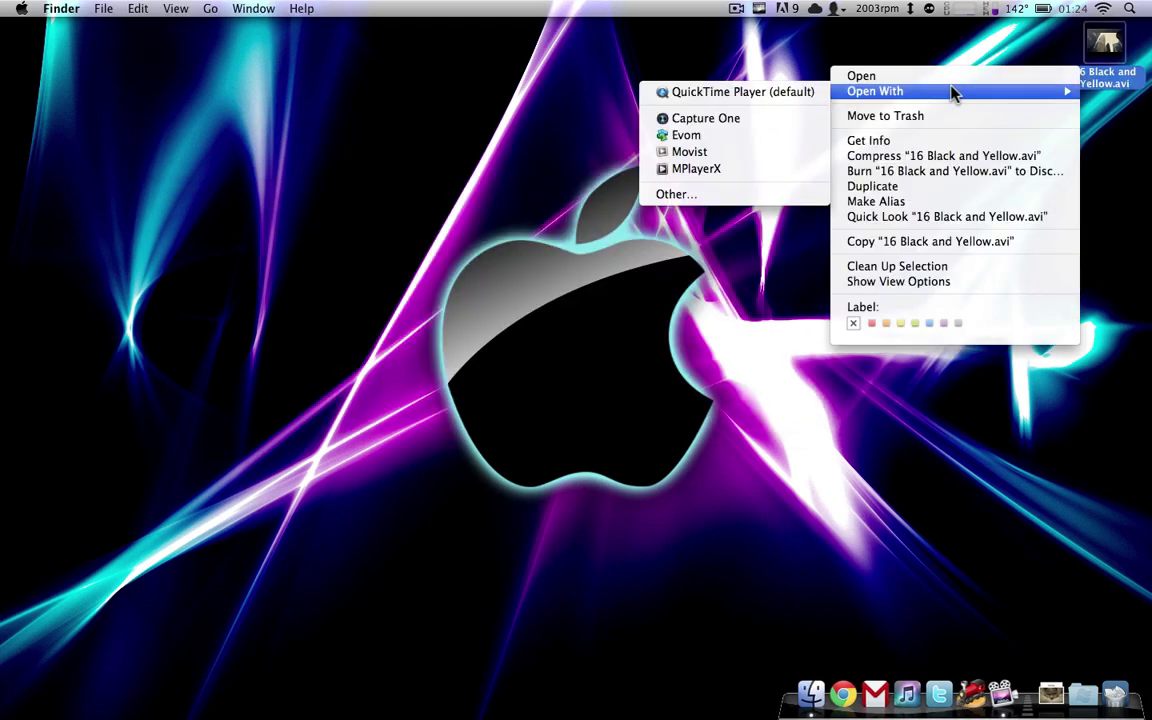
click(738, 170)
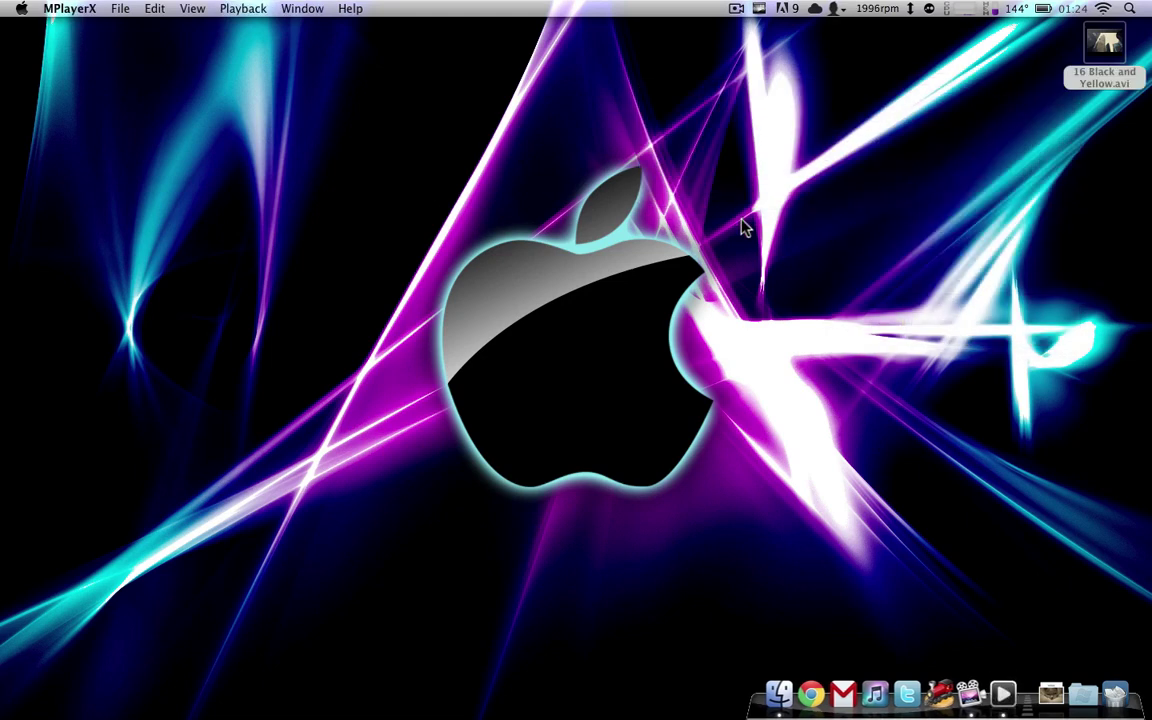
key(space)
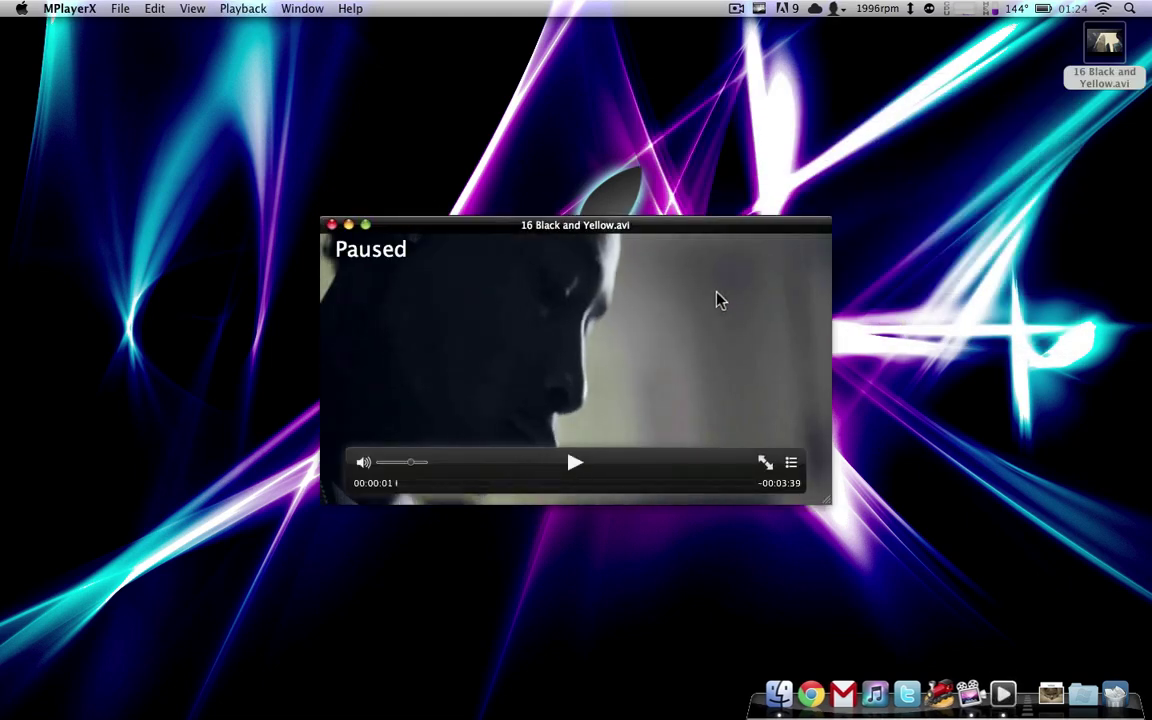
key(super+q)
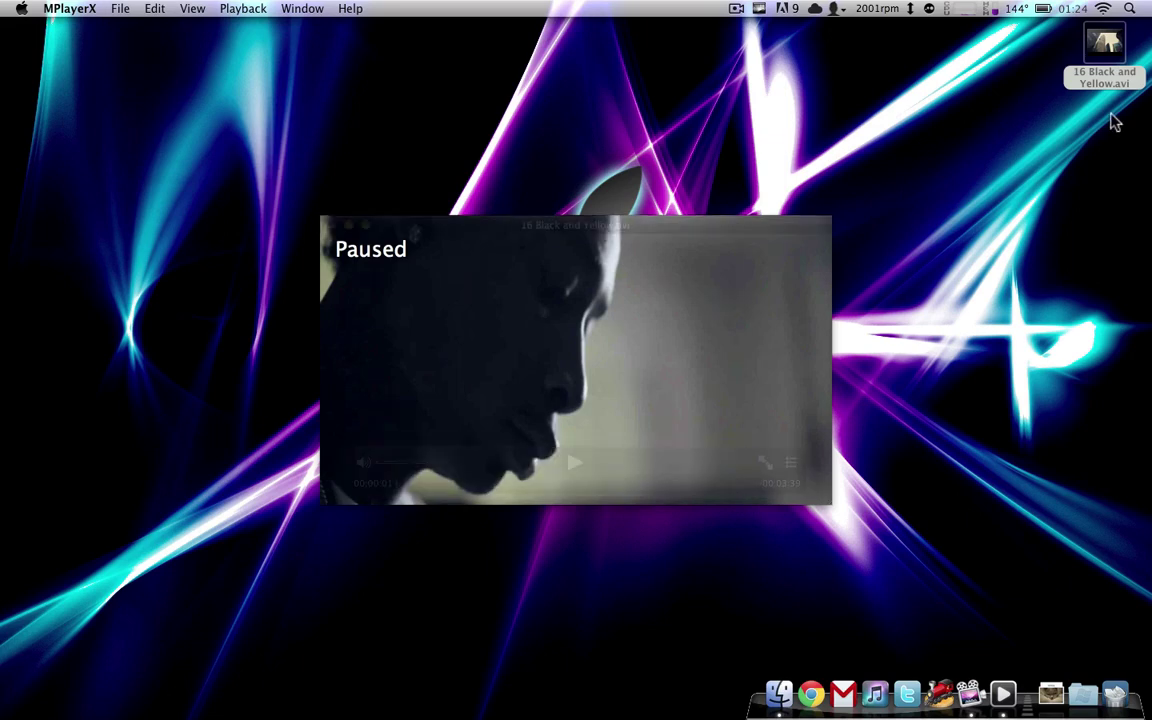
- Dismiss the file's context menu and reselect 16 Black and Yellow.avi on the desktop
right_click(1106, 62)
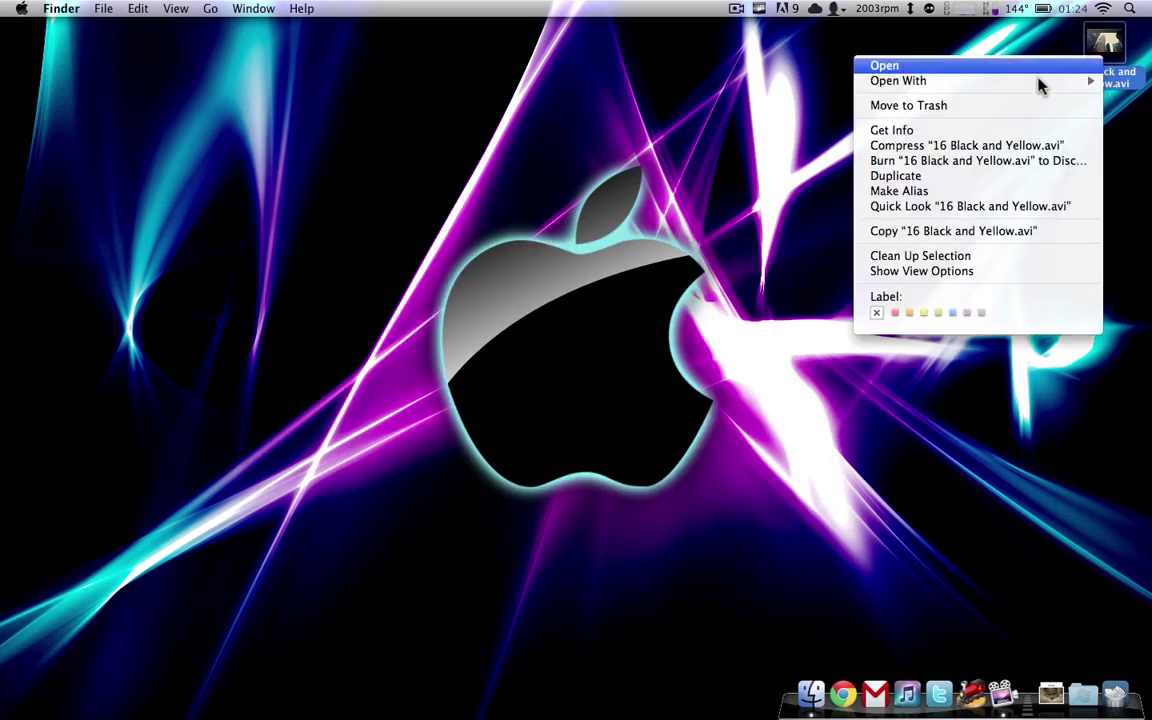
mouse_move(1039, 81)
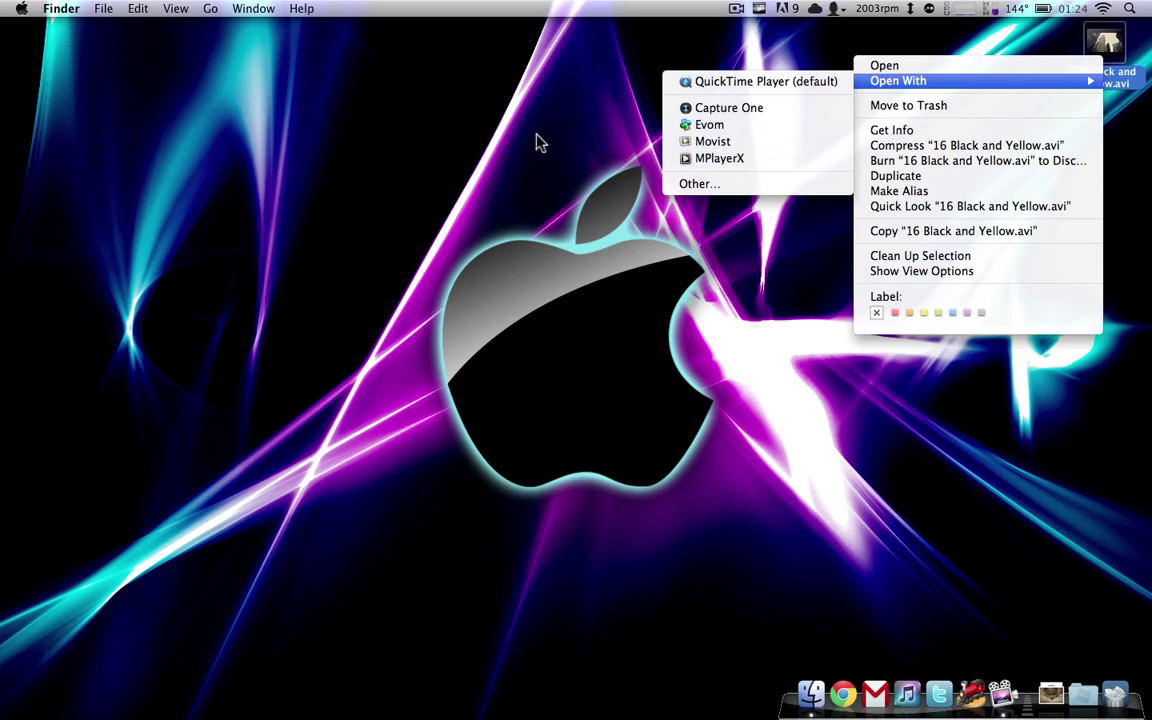
key(Escape)
click(937, 114)
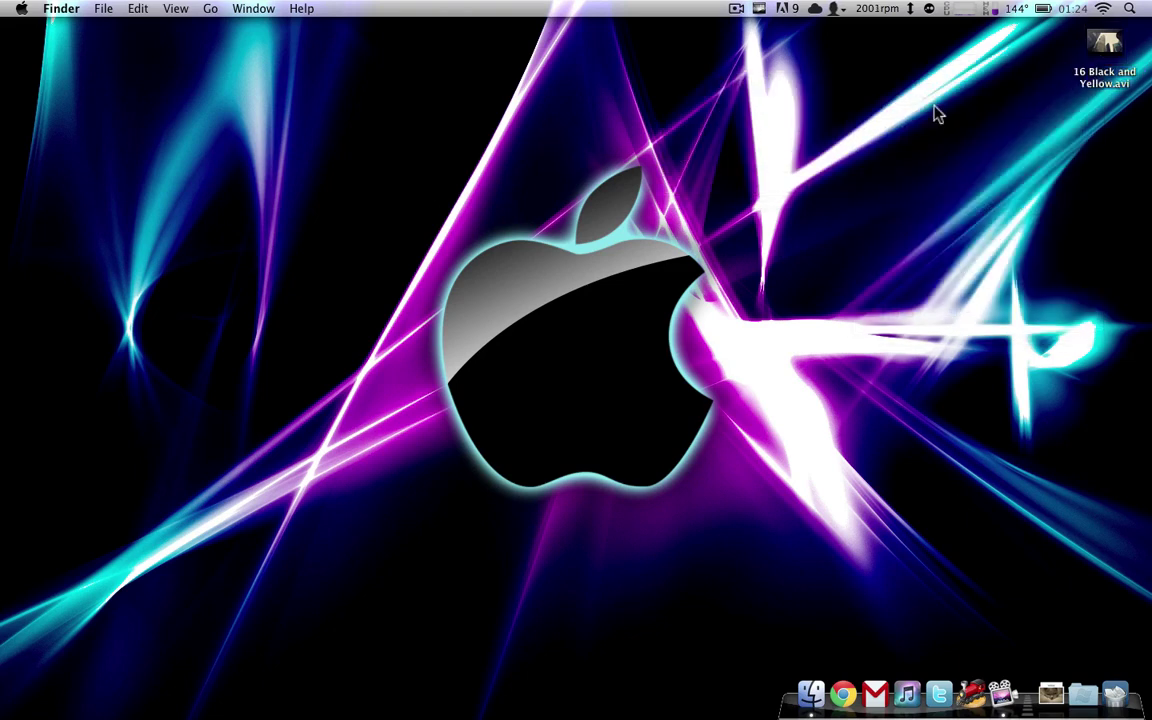
click(1108, 88)
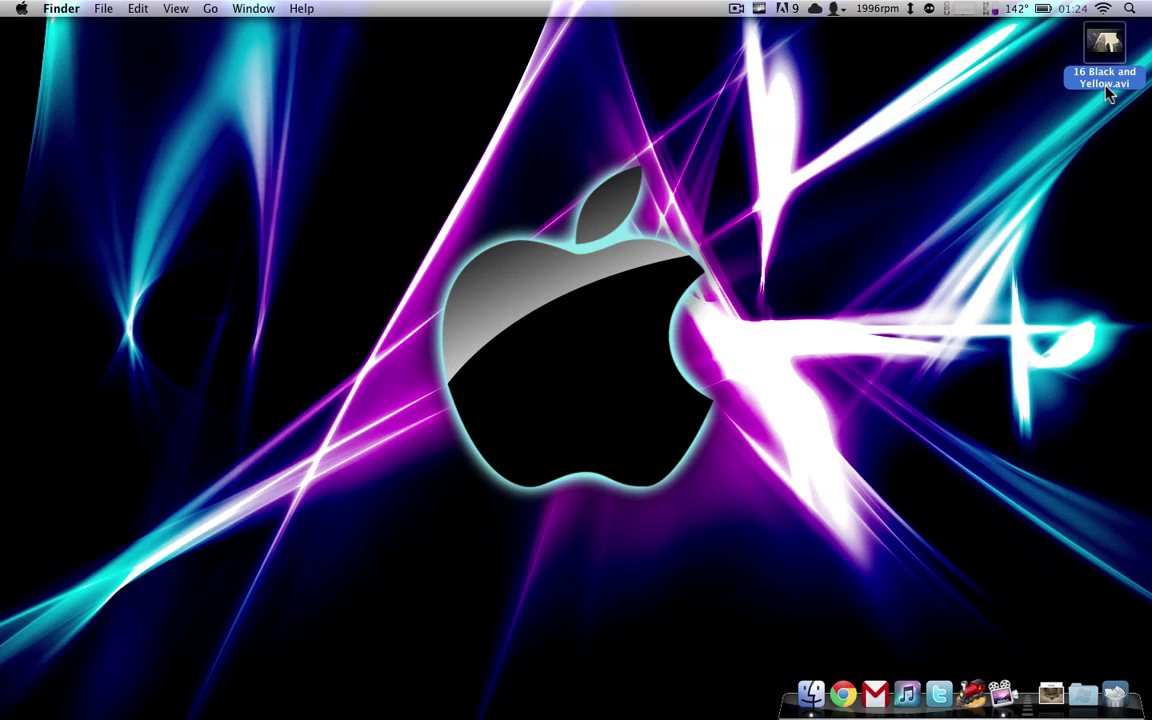
- Open Get Info and collapse the Name & Extension, More Info and Preview sections
key(super+i)
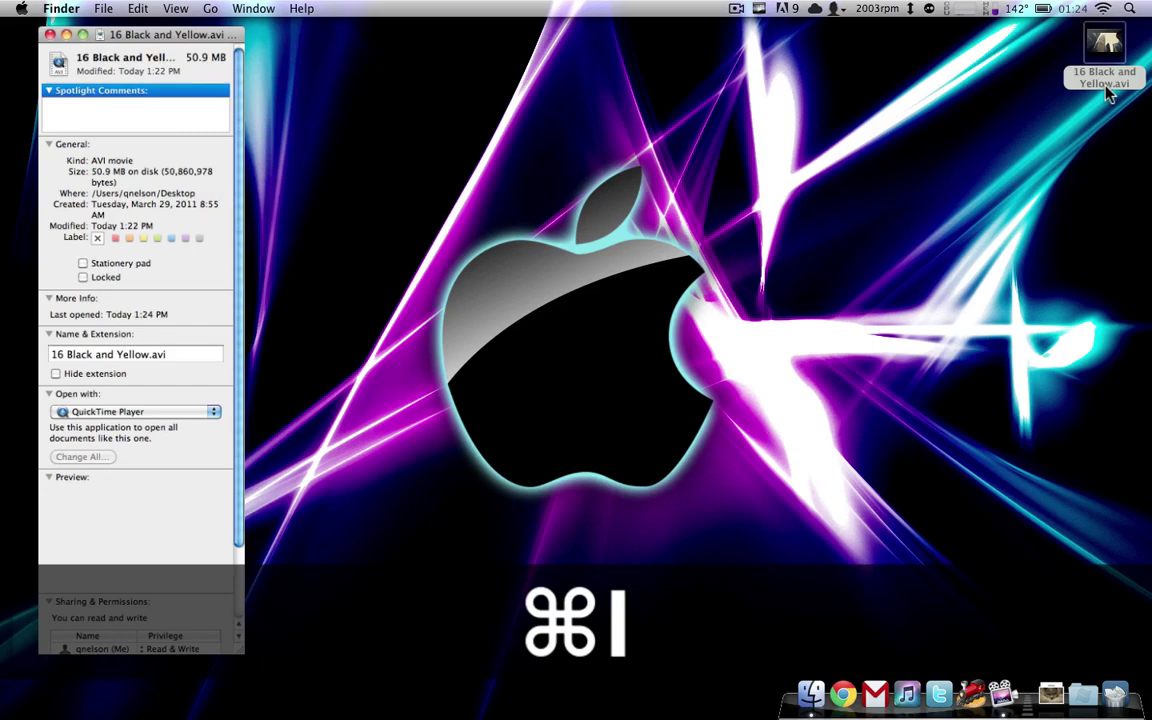
click(103, 8)
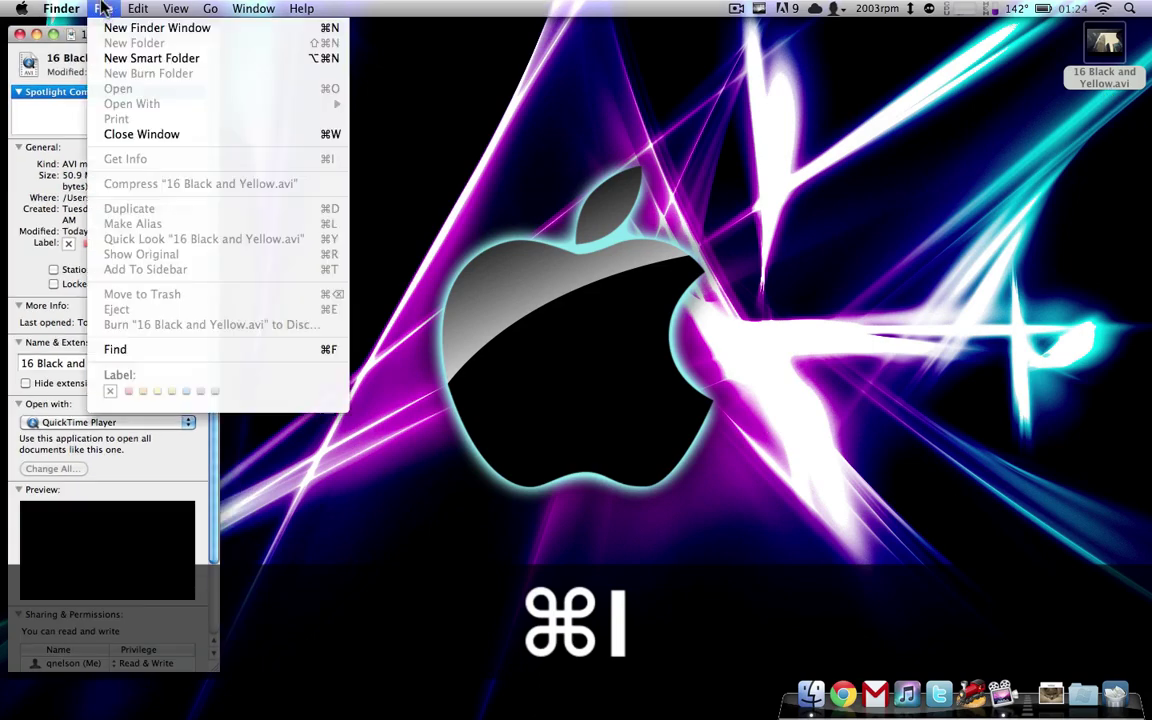
click(119, 160)
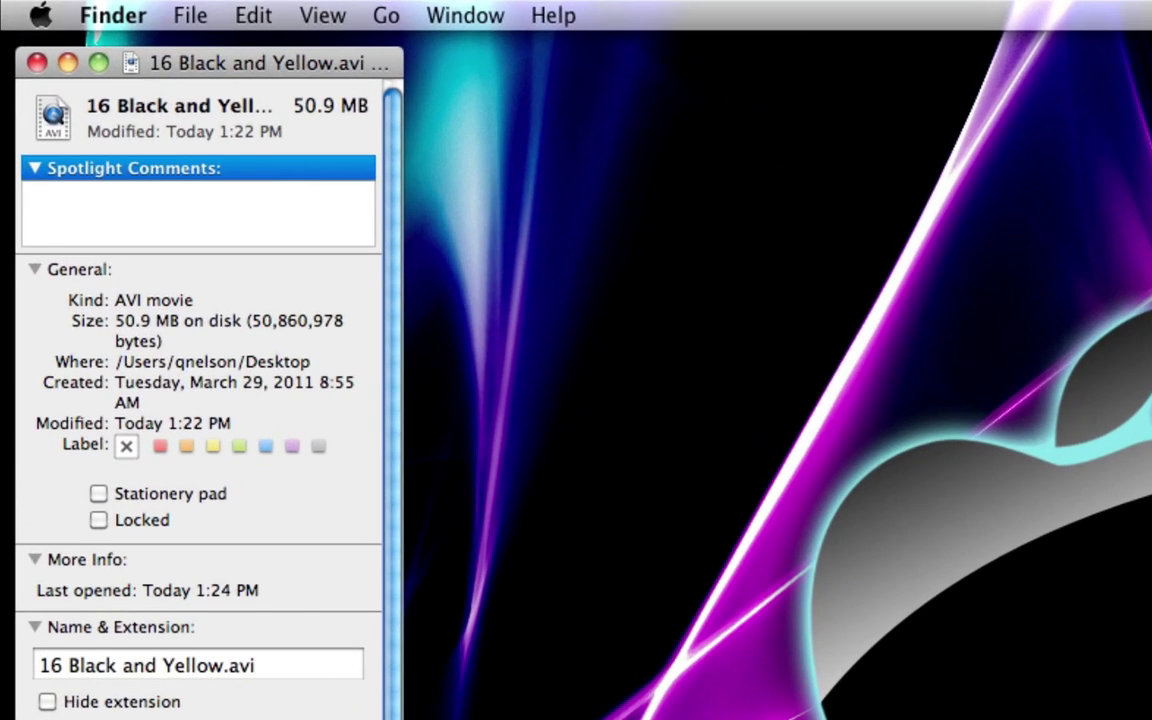
click(34, 627)
click(34, 560)
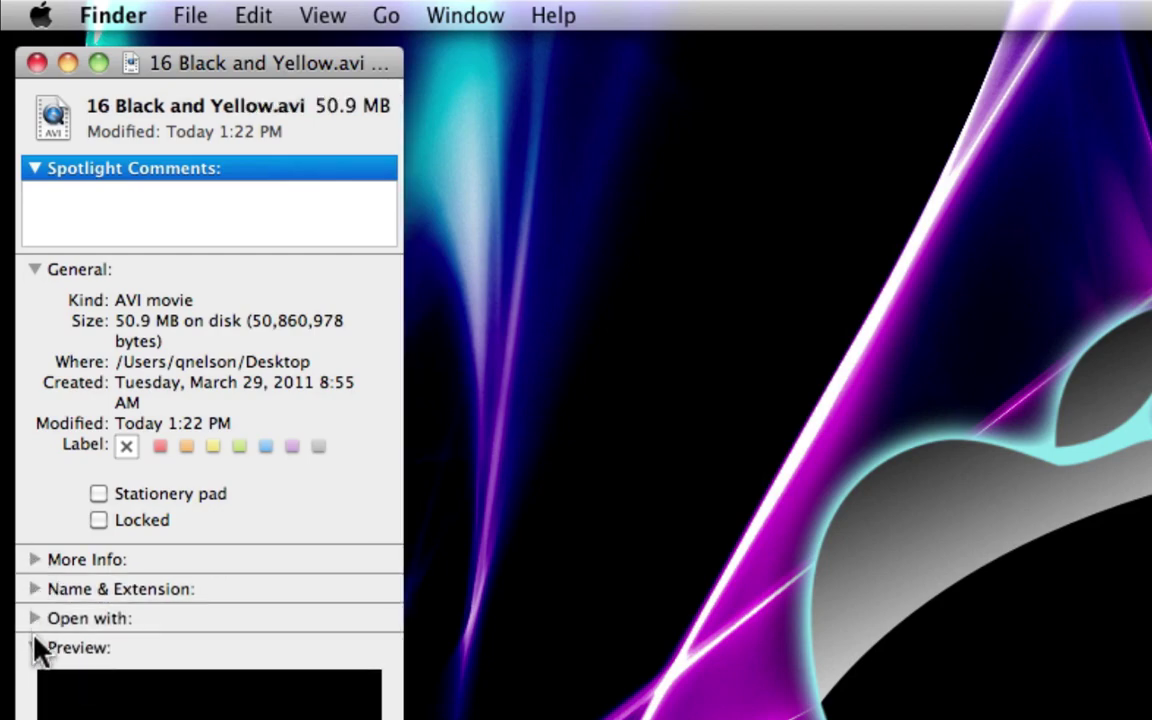
click(34, 648)
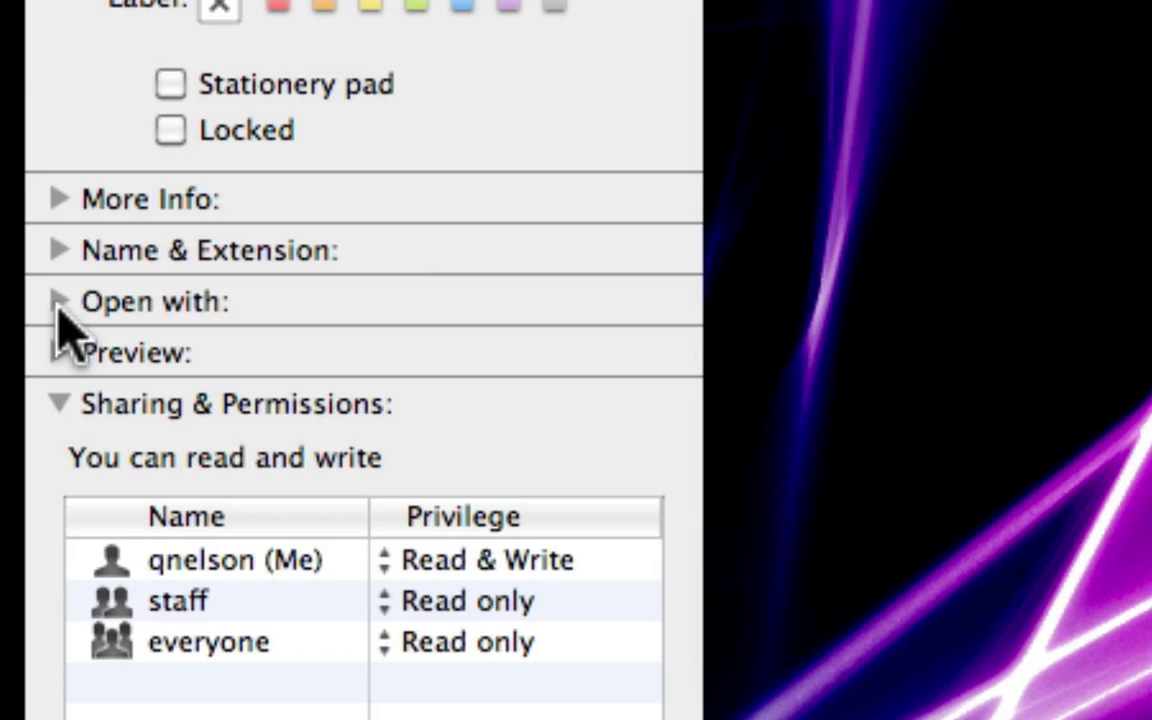
- Expand Open with and choose MPlayerX as the file's application
click(58, 306)
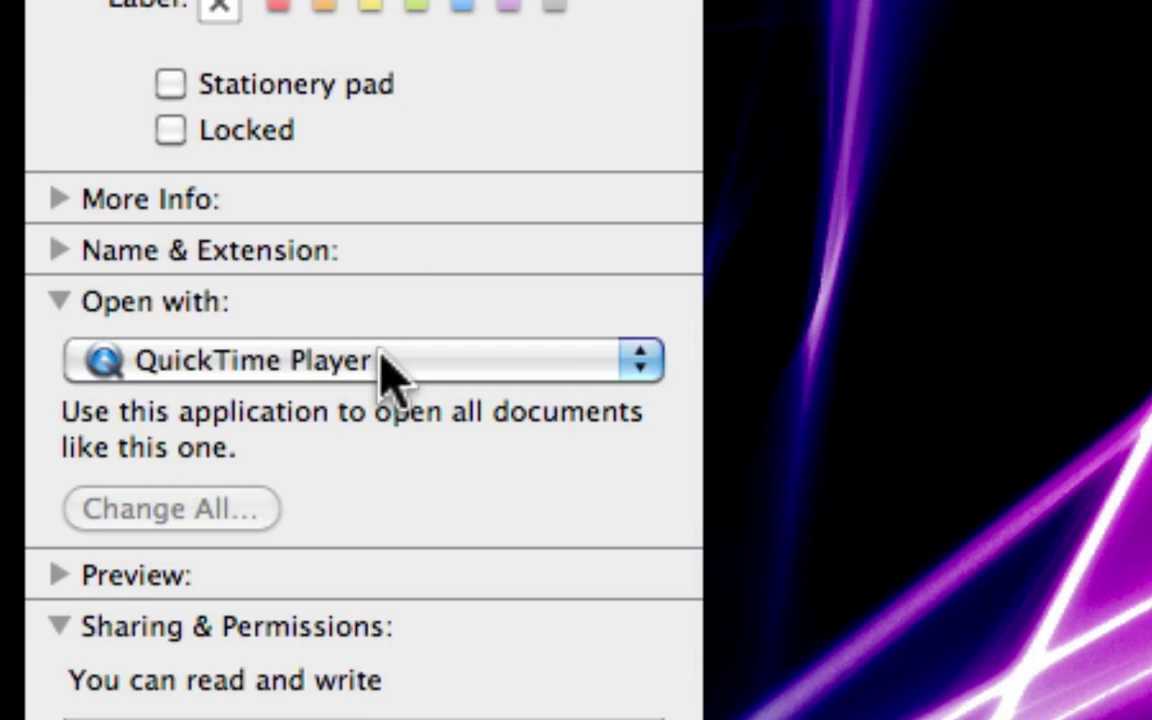
click(300, 370)
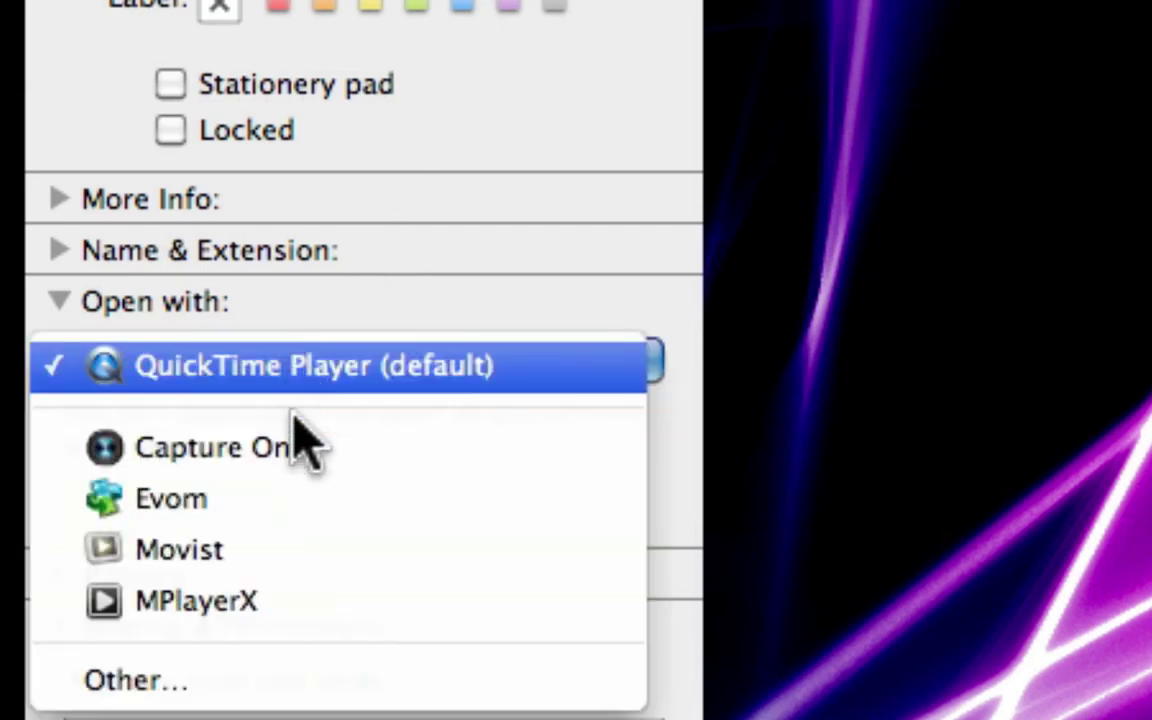
click(255, 620)
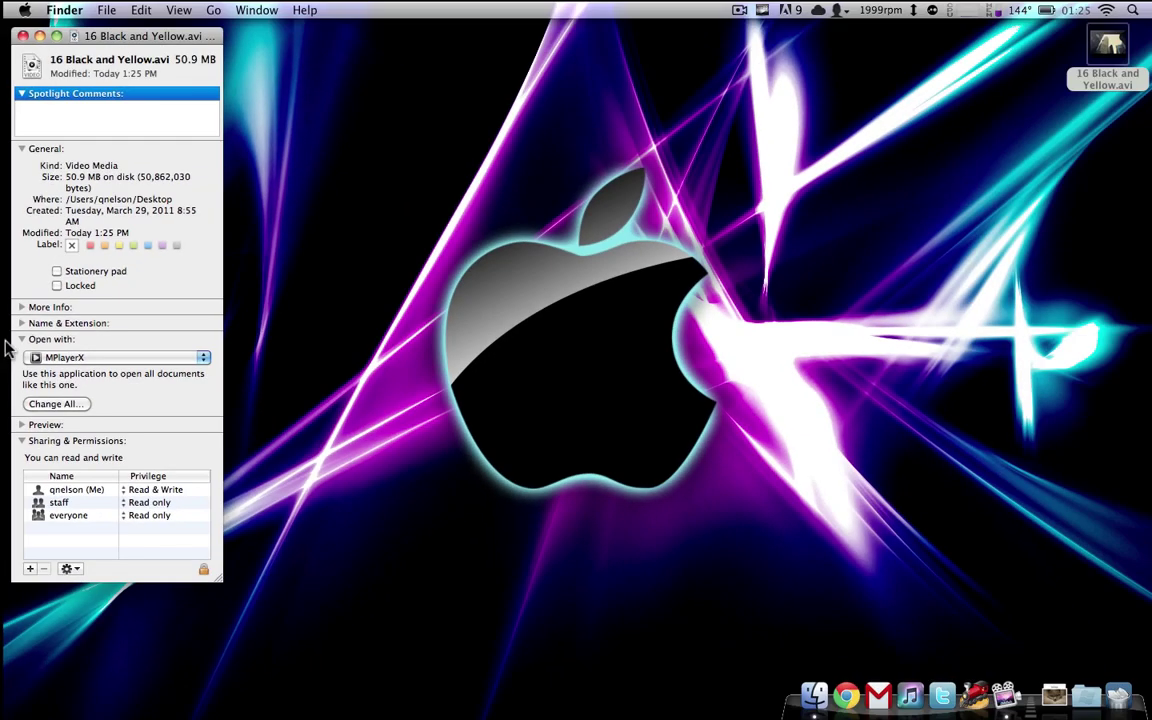
click(1000, 140)
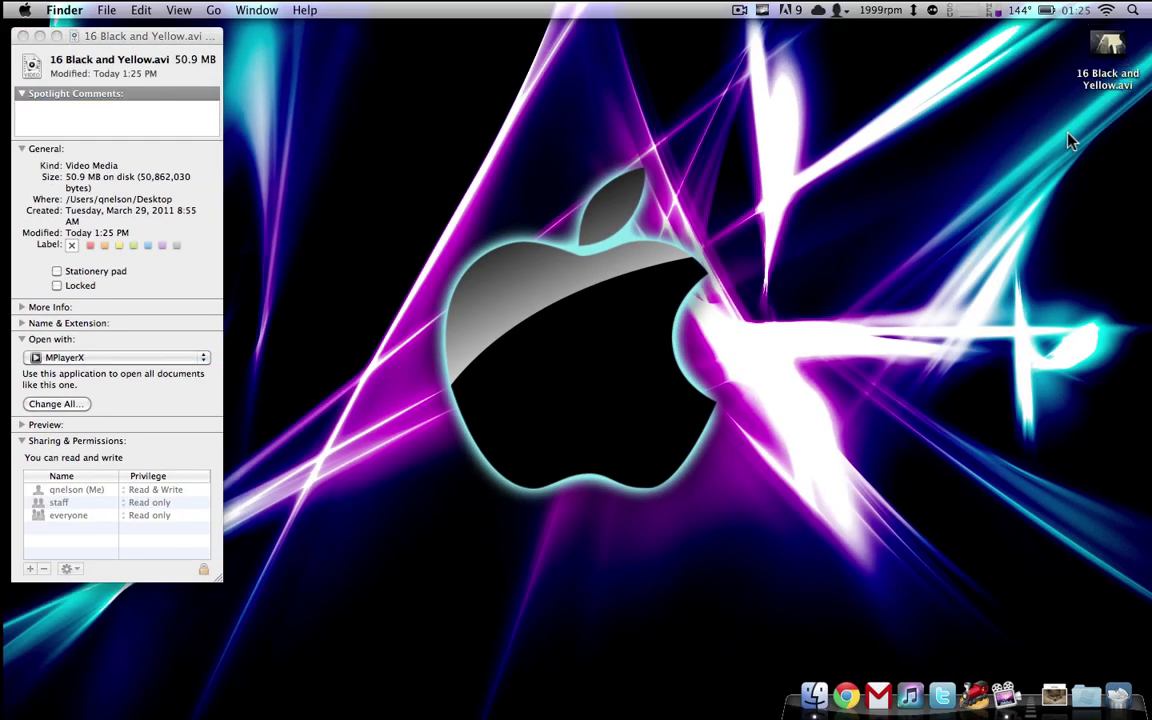
double_click(1112, 50)
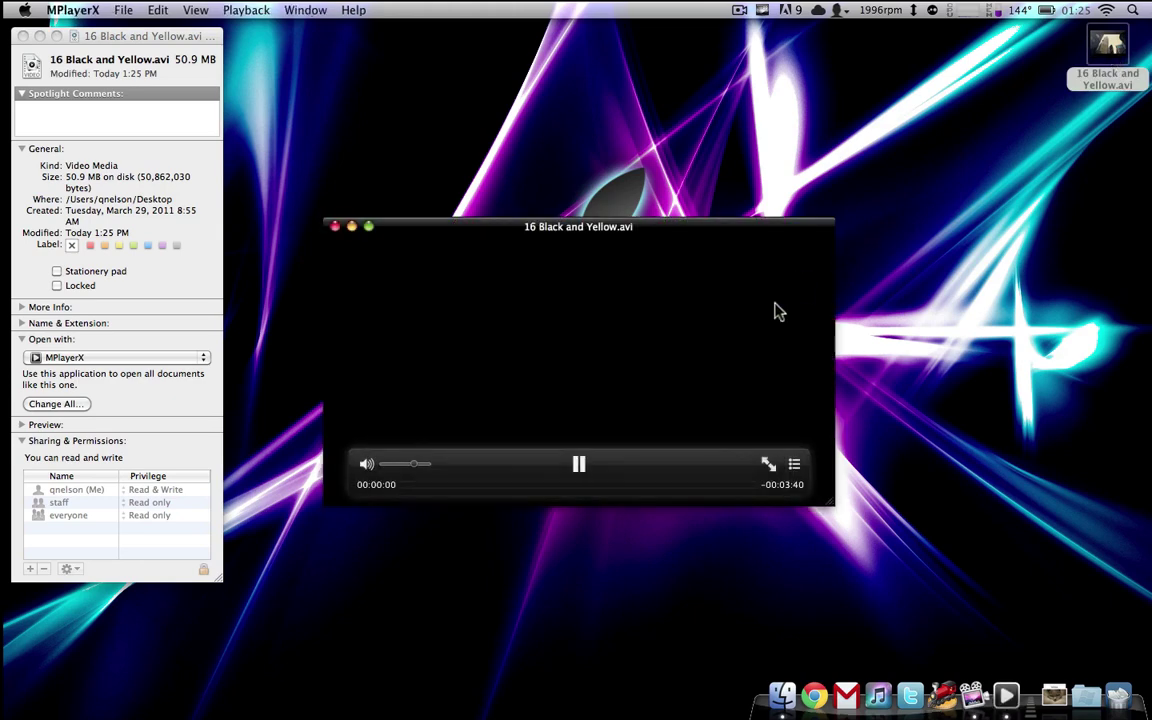
key(space)
key(super+q)
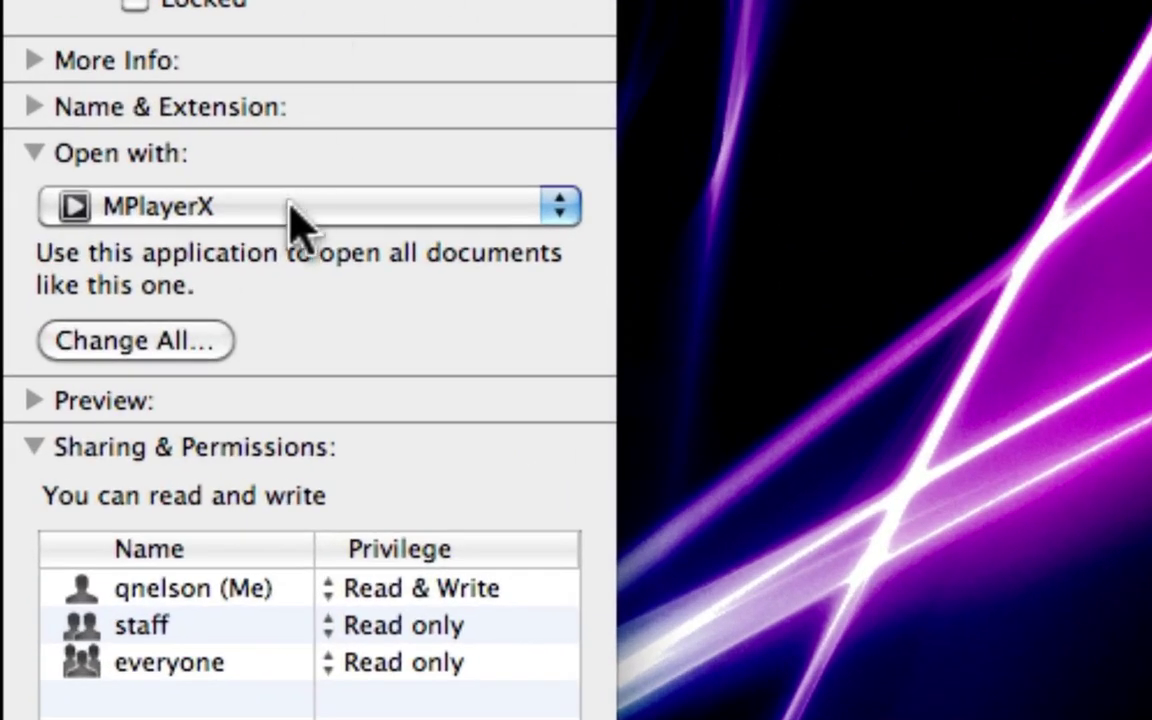
- Keep MPlayerX under Open with, then apply it to all .avi files via Change All and Continue
click(88, 206)
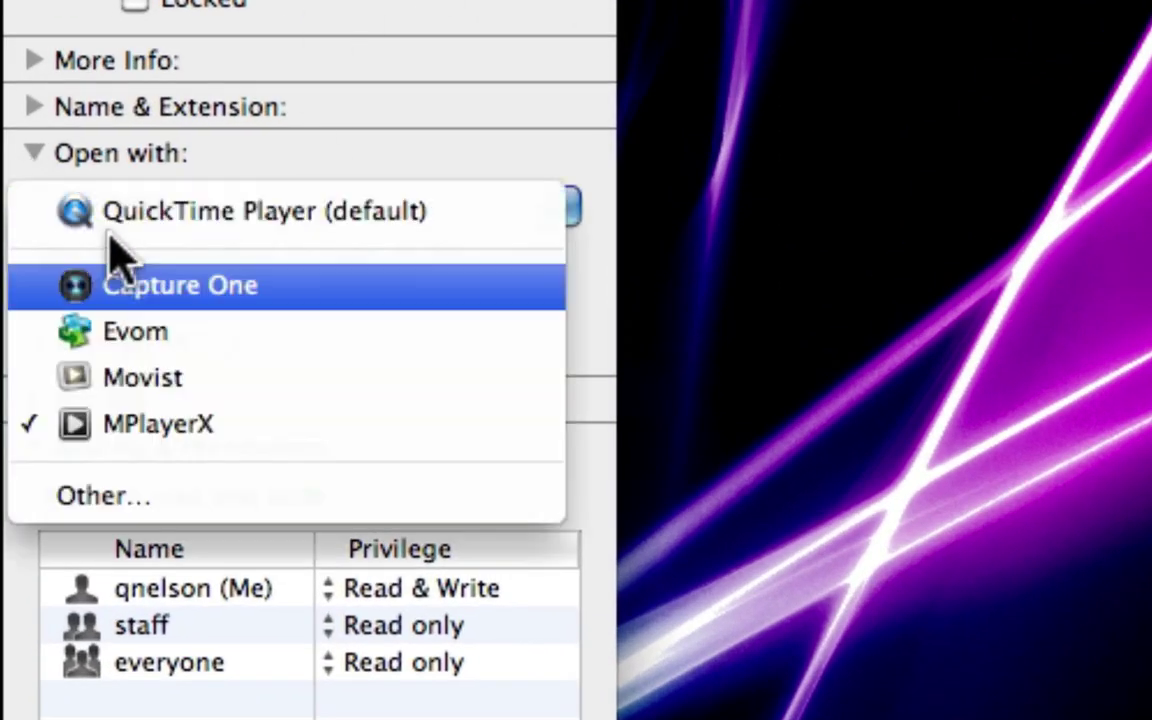
click(105, 424)
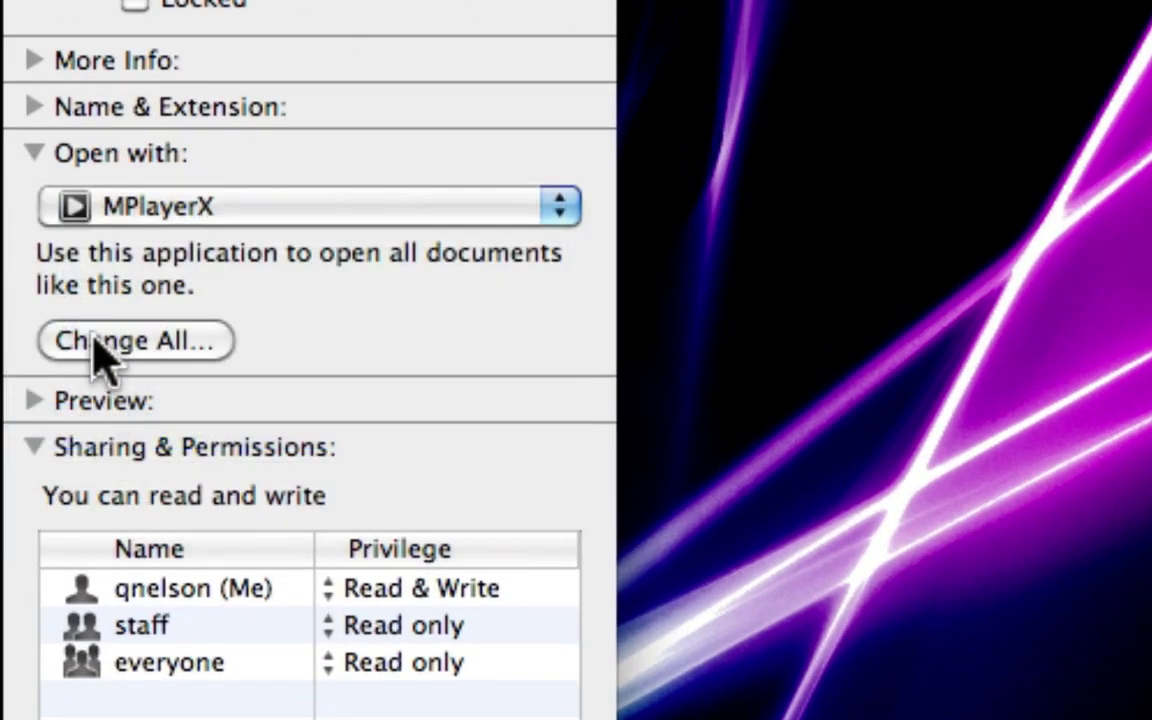
click(97, 343)
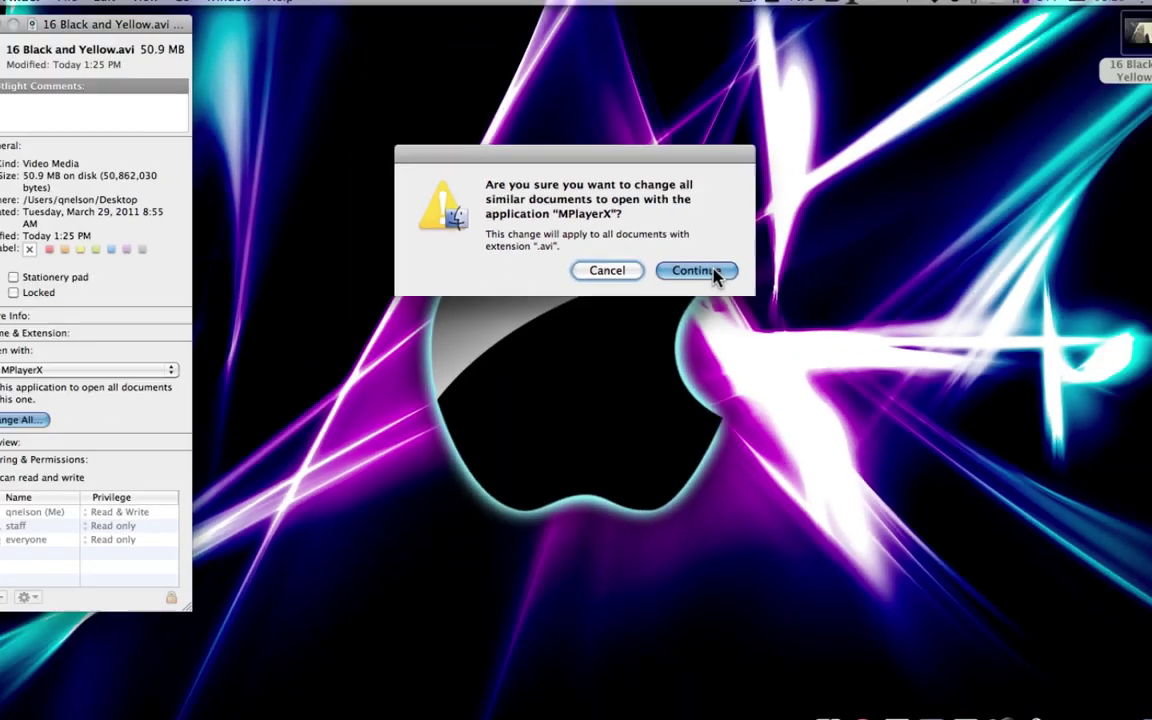
click(714, 276)
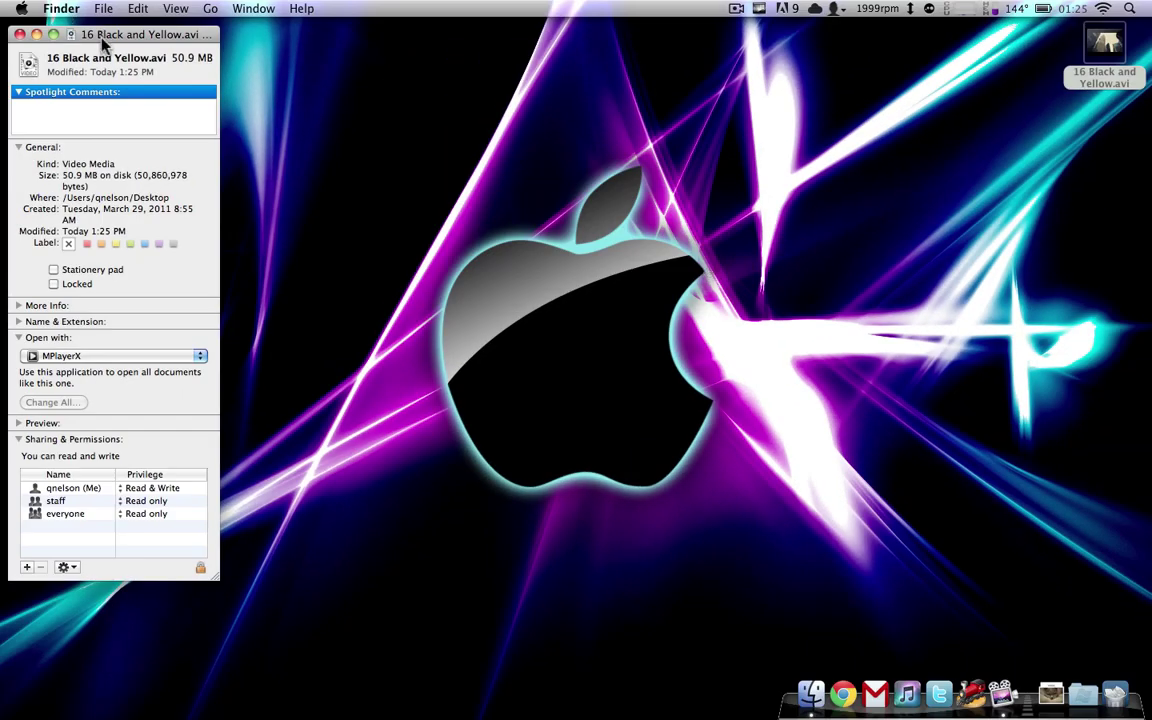
- Close the Info window, confirm 16 Black and Yellow.avi opens in MPlayerX, then quit MPlayerX
drag(101, 40, 522, 54)
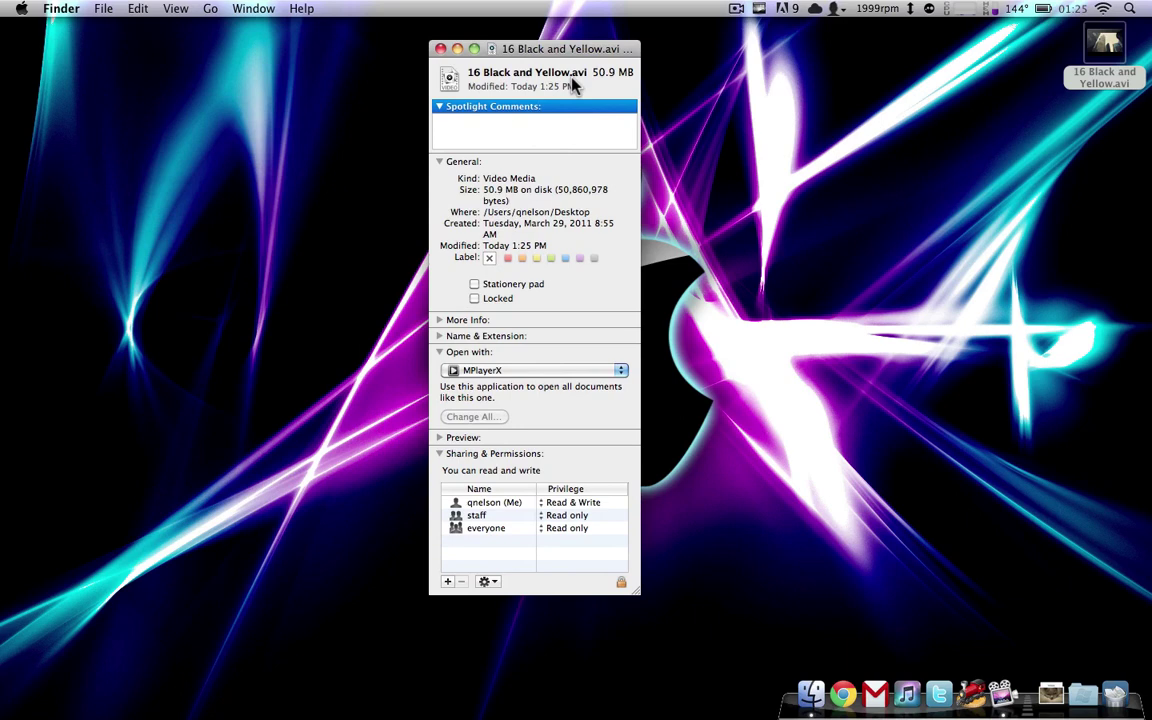
key(super+w)
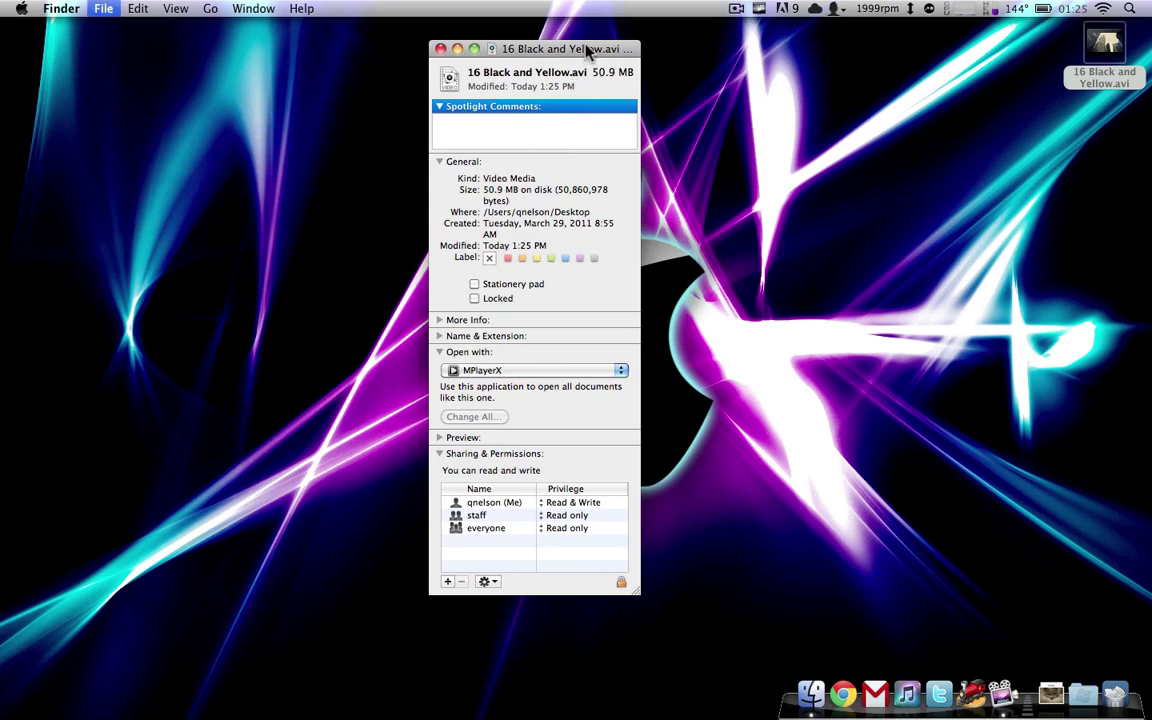
double_click(1122, 60)
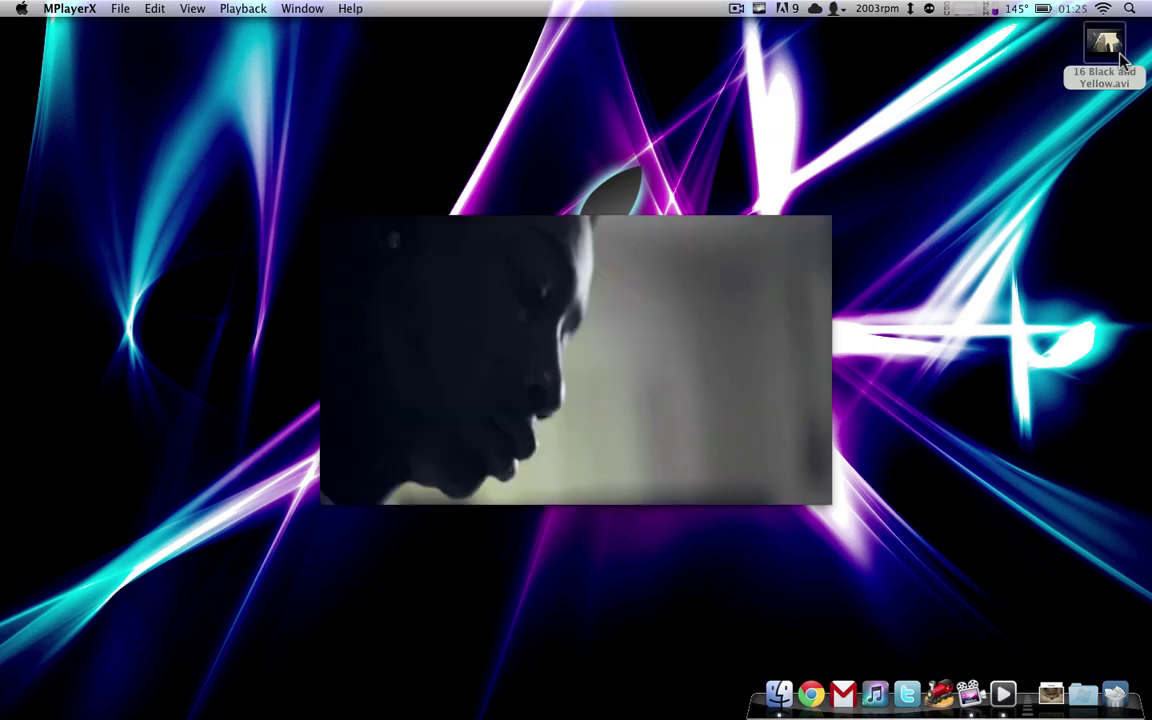
key(space)
key(super+q)
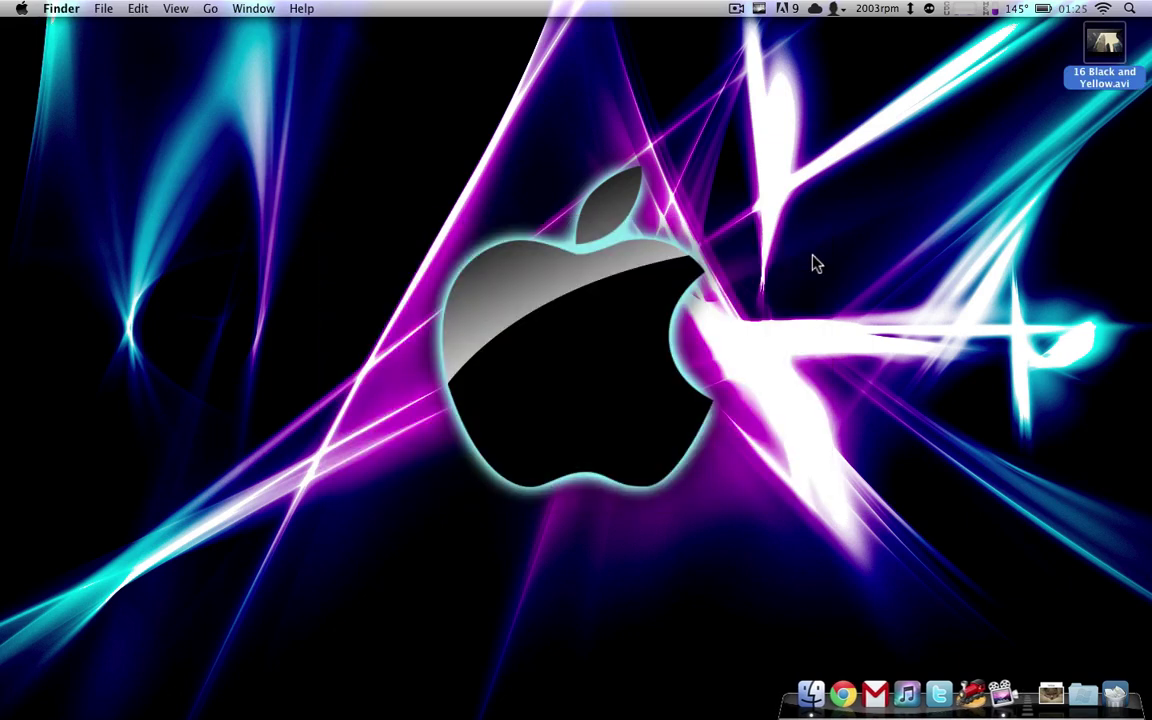